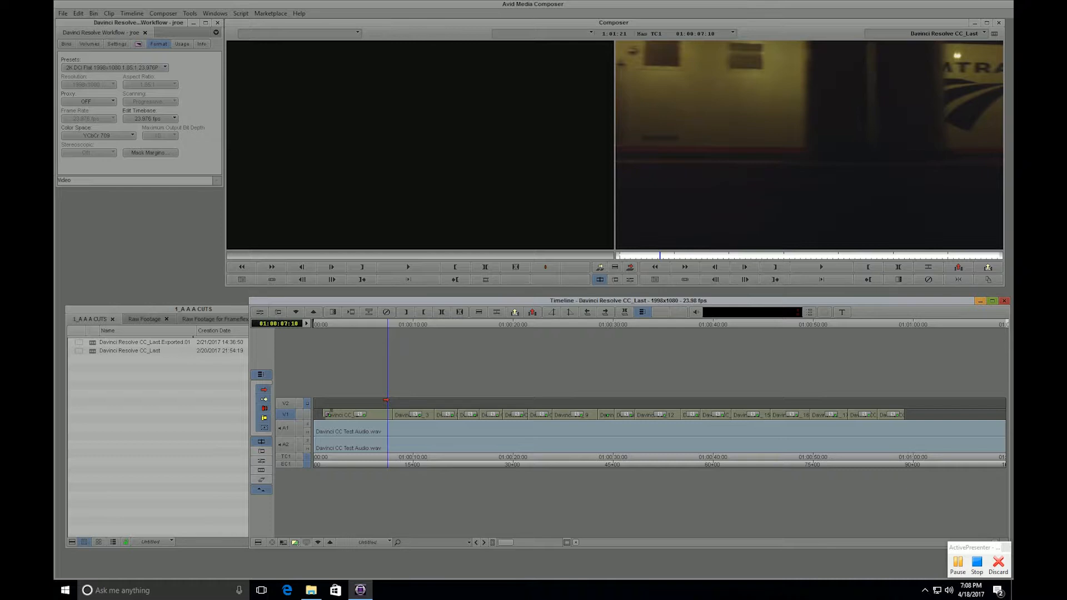
Delete the old Davinci Resolve CC_Last.Exported.01 sequence from the 1_A A A CUTS bin.
left_click_drag(338, 329, 348, 329)
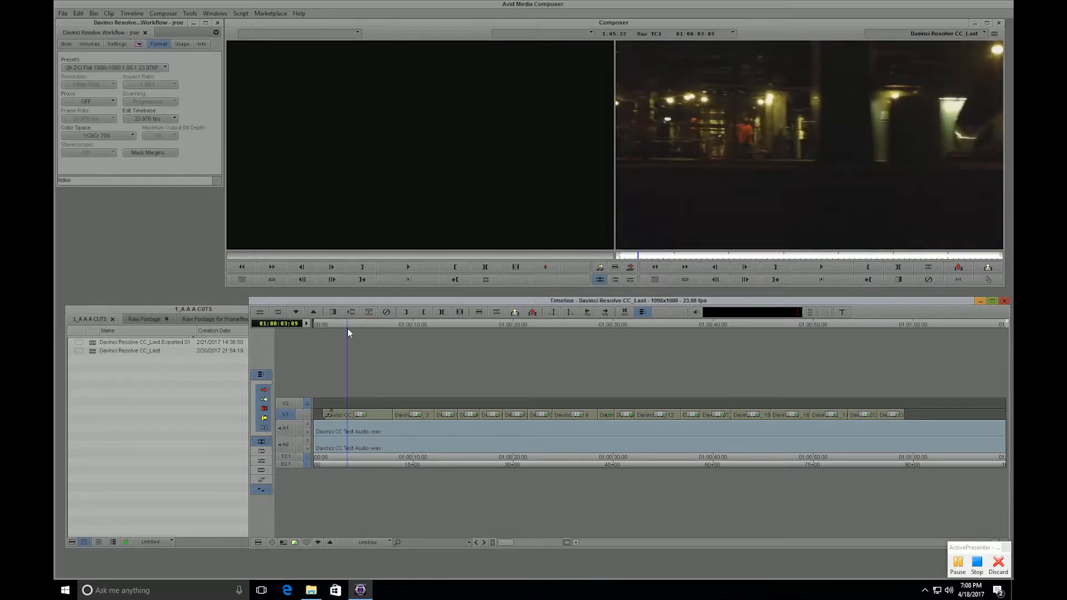
left_click(208, 376)
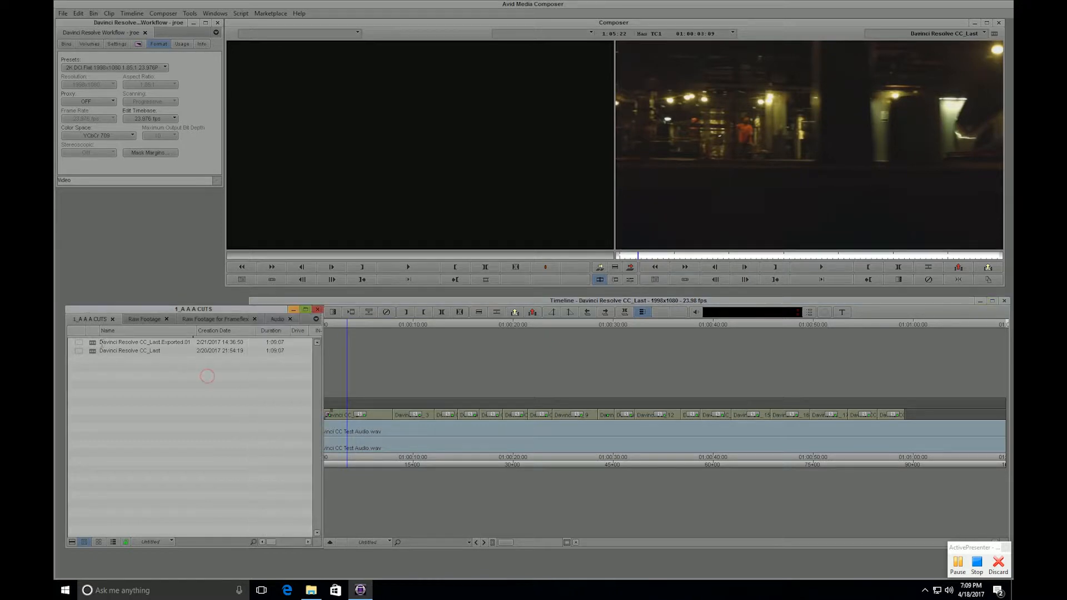
left_click(96, 344)
key("Delete")
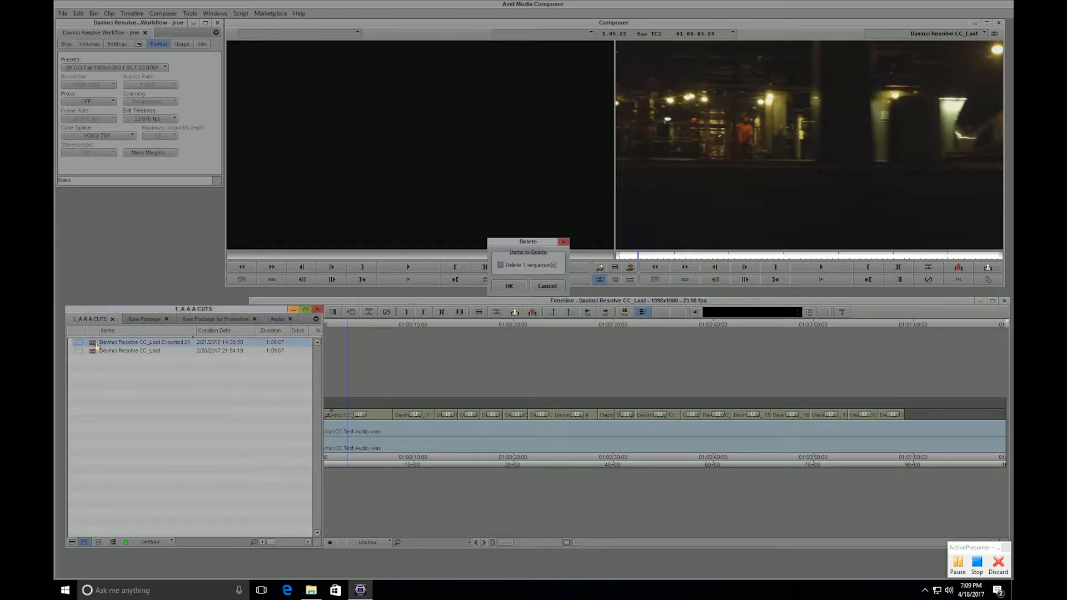
left_click(508, 282)
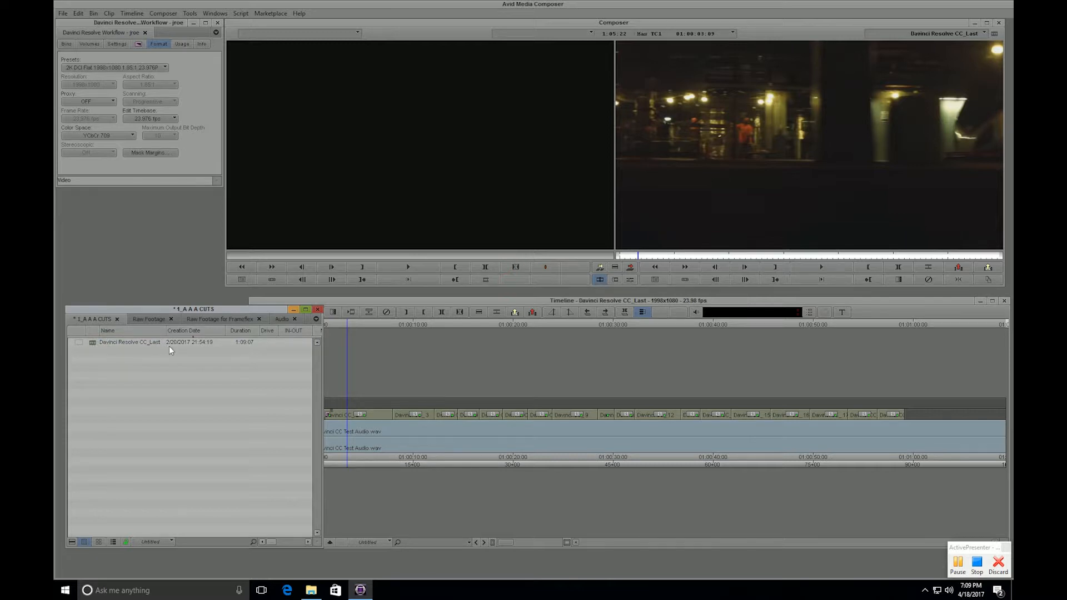
Start a file export of the Davinci Resolve CC_Last sequence from the bin.
left_click(94, 345)
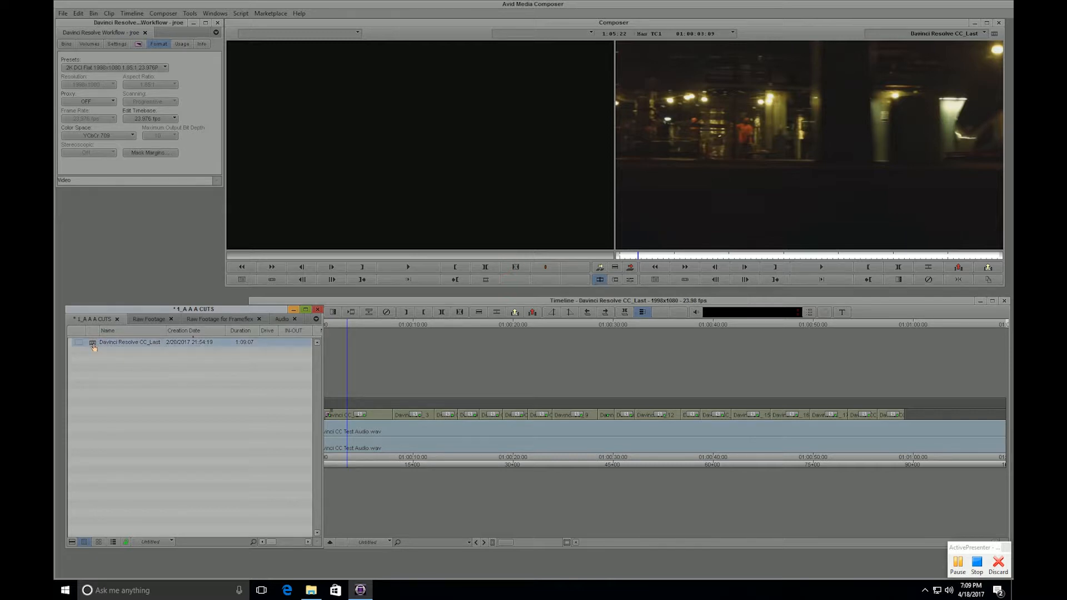
right_click(94, 346)
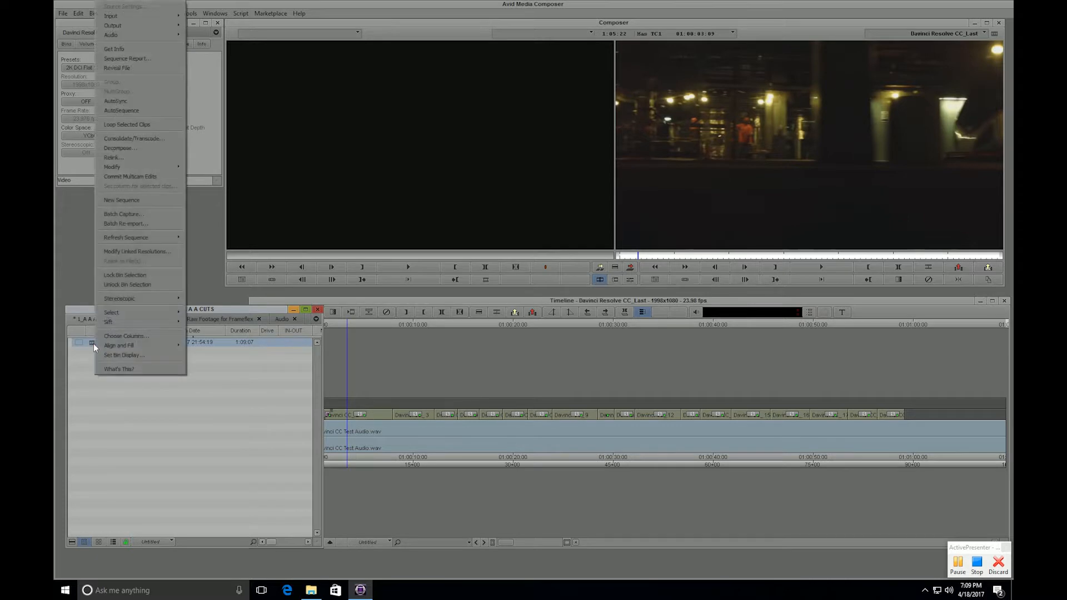
mouse_move(151, 25)
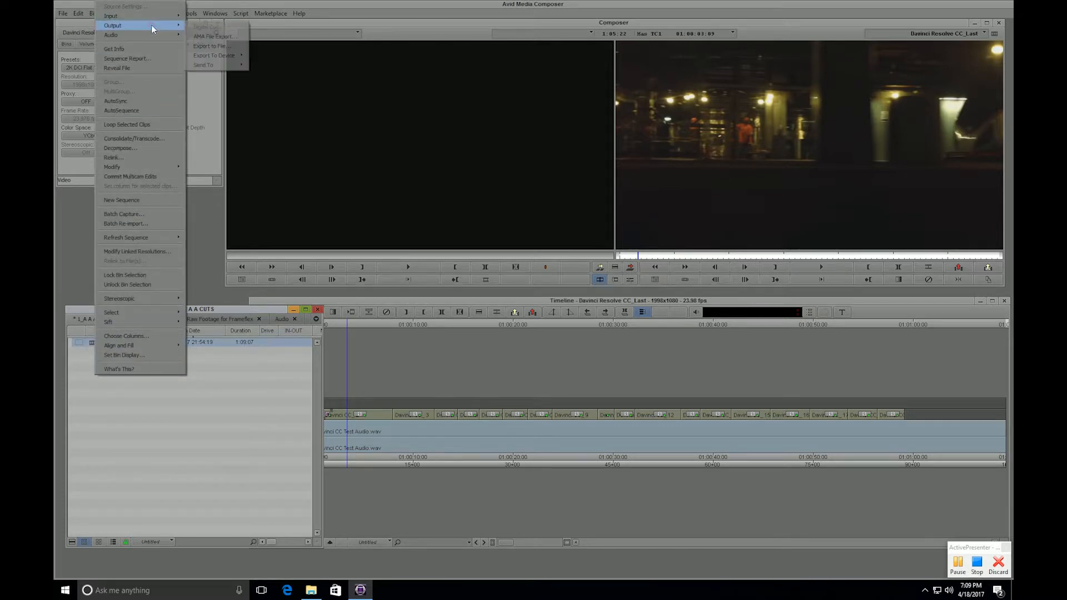
left_click(219, 45)
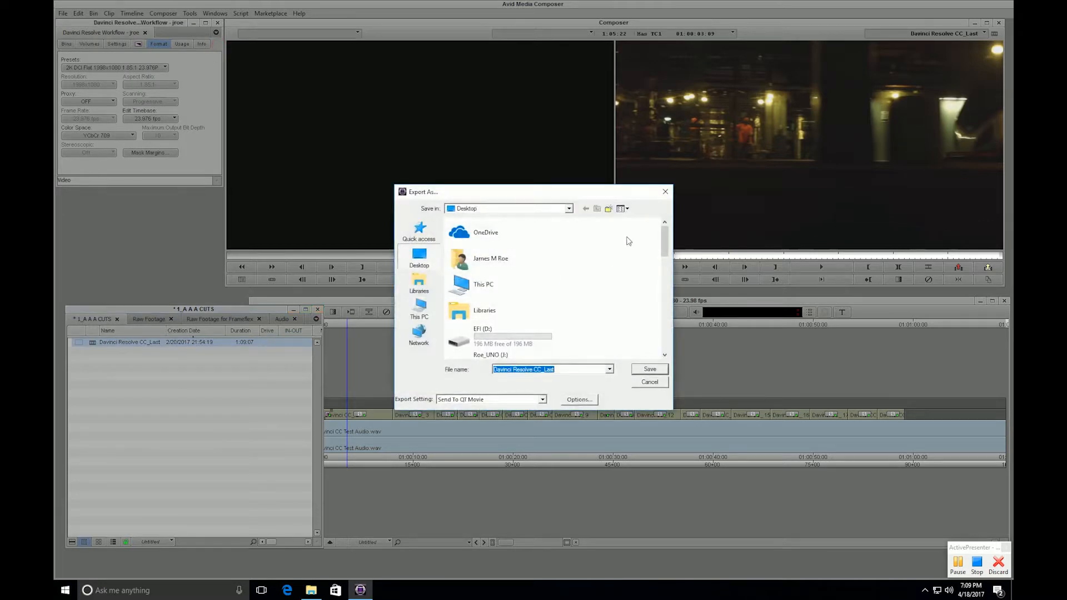
left_click_drag(568, 194, 574, 129)
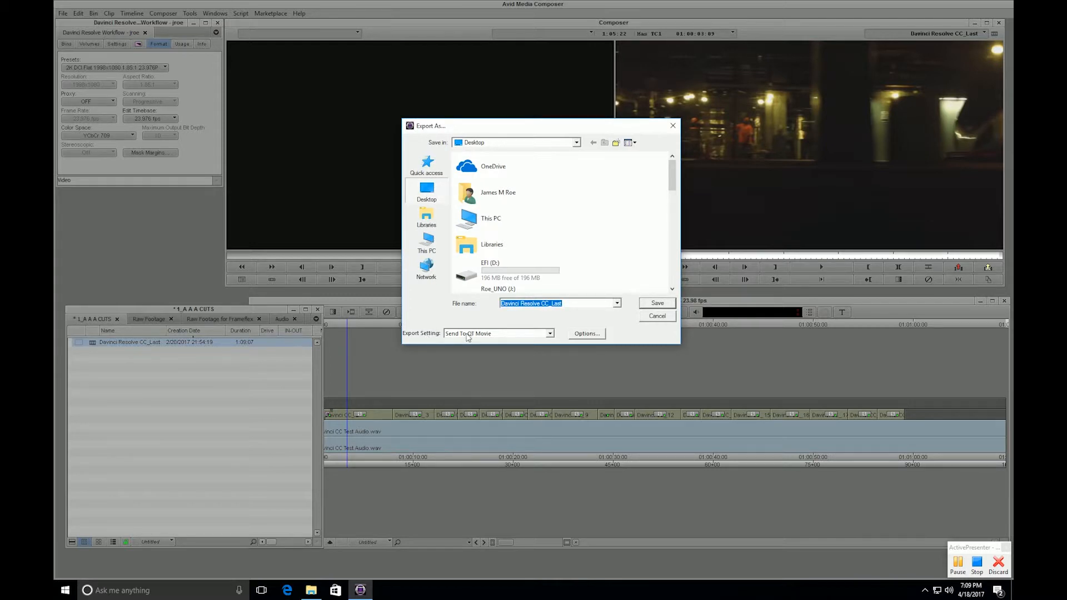
Choose Avid Pro Tools LE (Mbox-AAF) as the export setting for the sequence.
left_click(468, 334)
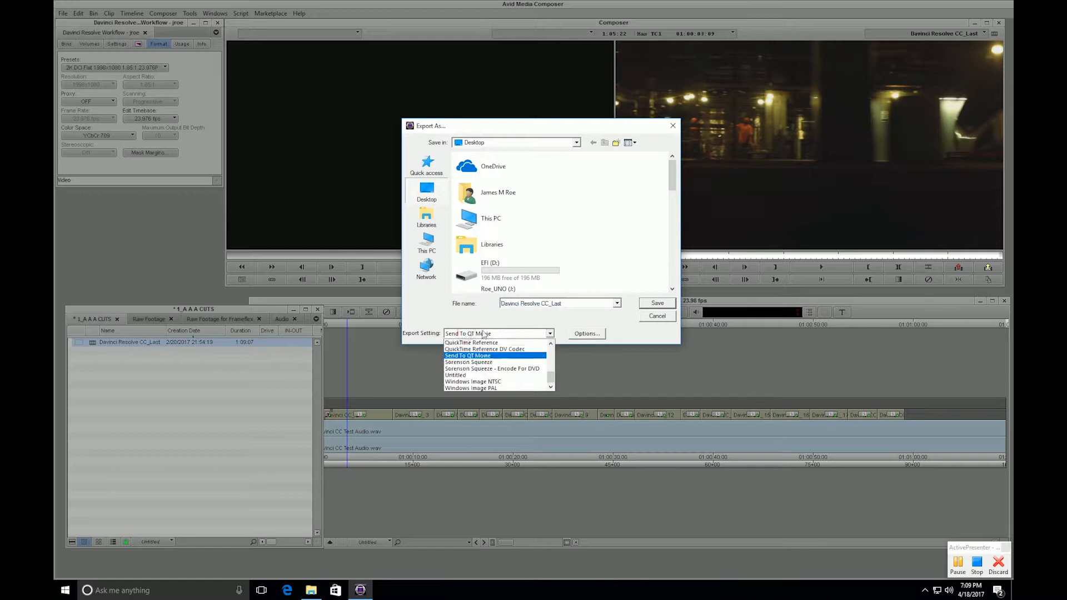
left_click(451, 334)
left_click(451, 335)
scroll(499, 378, "up", 8)
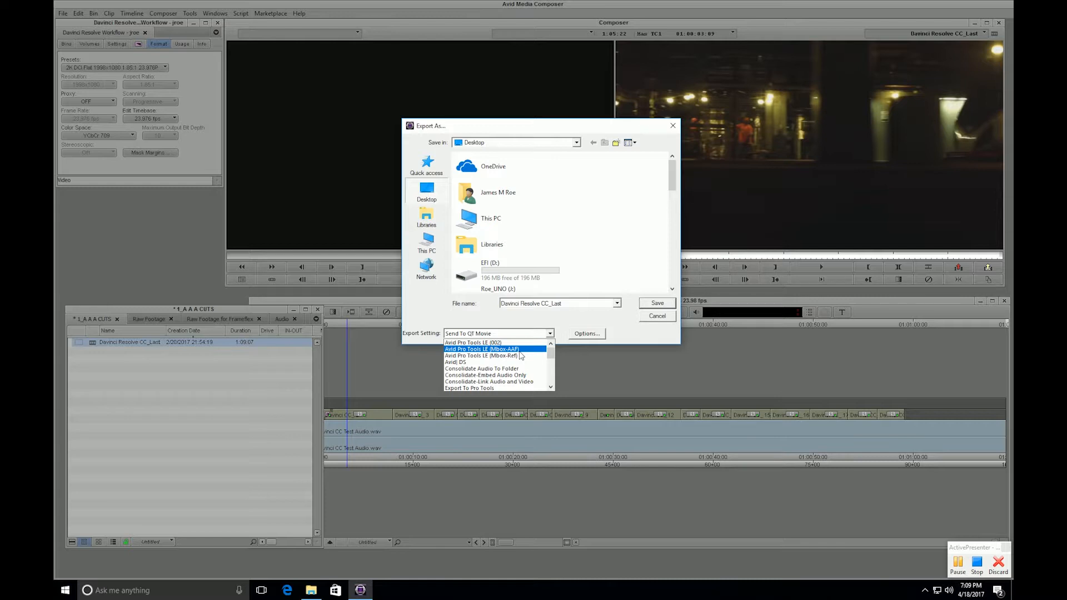
left_click(520, 350)
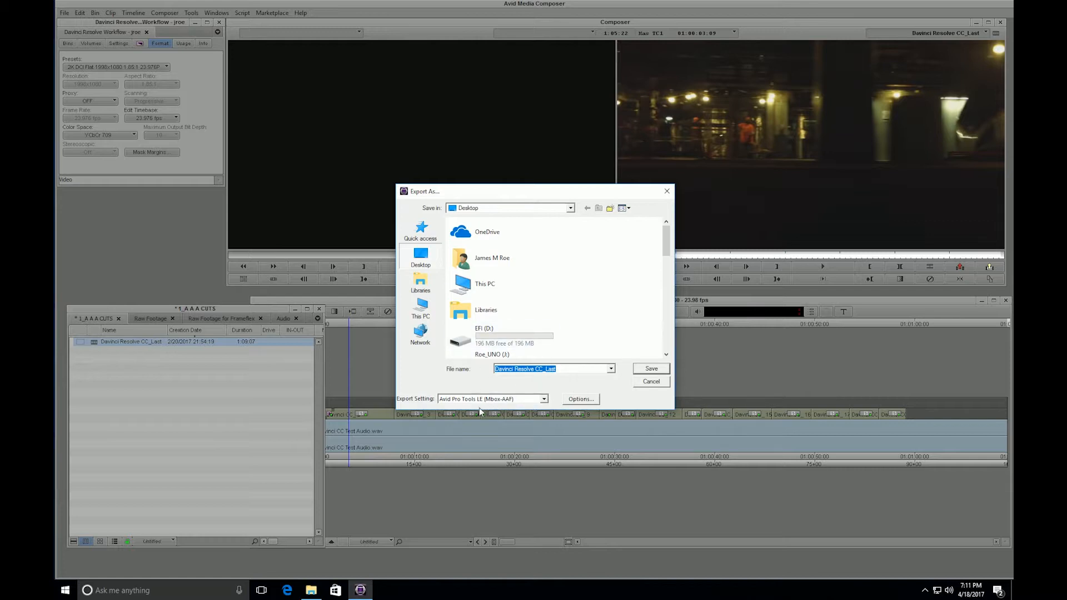
Open the AAF export options and include all video and data tracks in the sequence.
left_click(582, 402)
left_click_drag(528, 112, 571, 115)
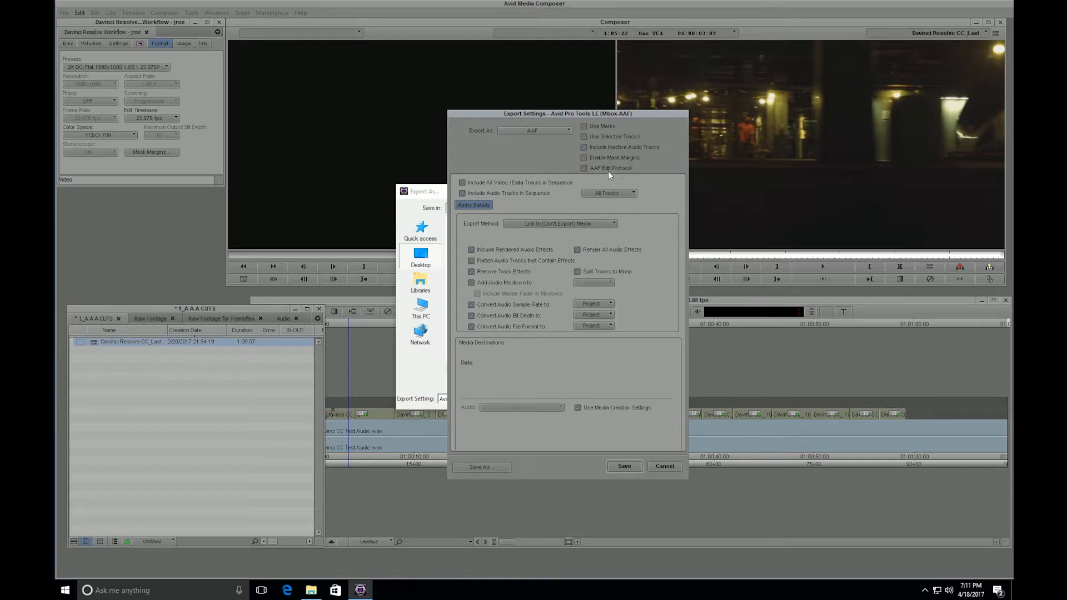
left_click(462, 183)
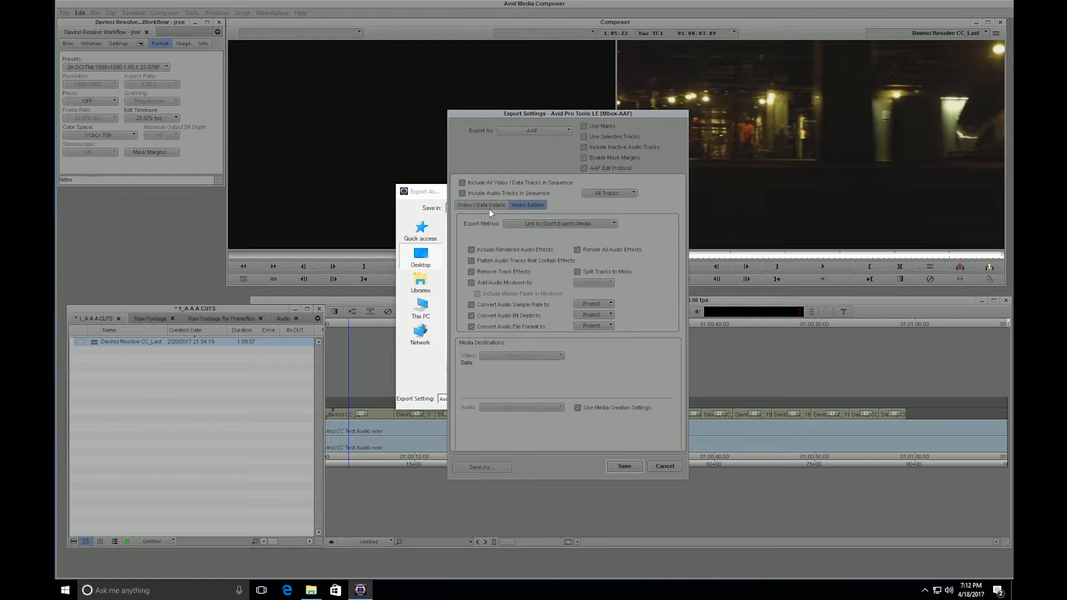
Set the video export method to Link to (Don't Export) Media, reviewing the alternative methods.
left_click(471, 205)
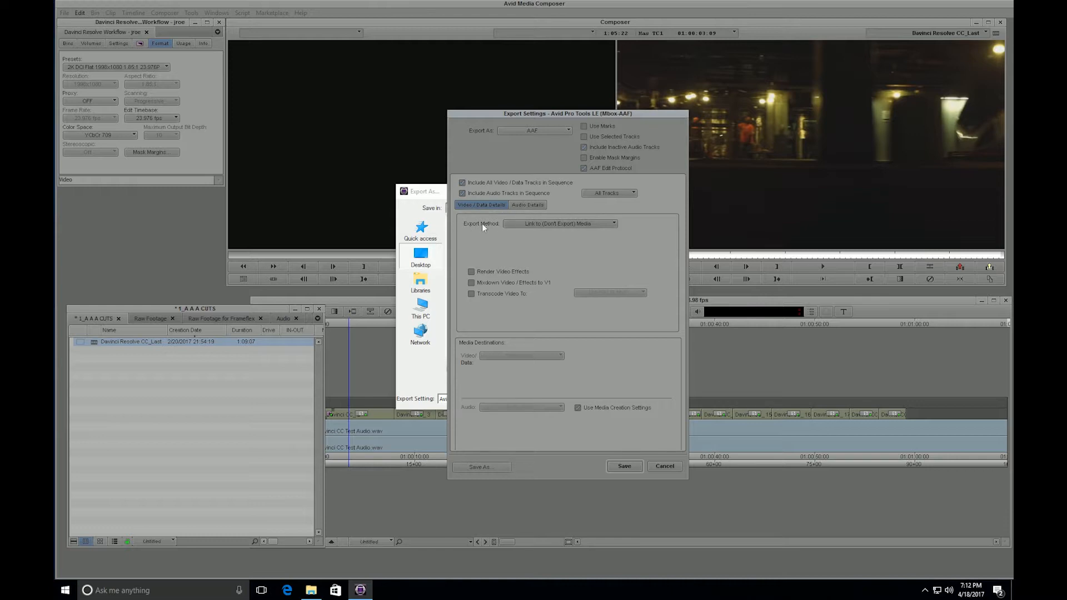
left_click(532, 224)
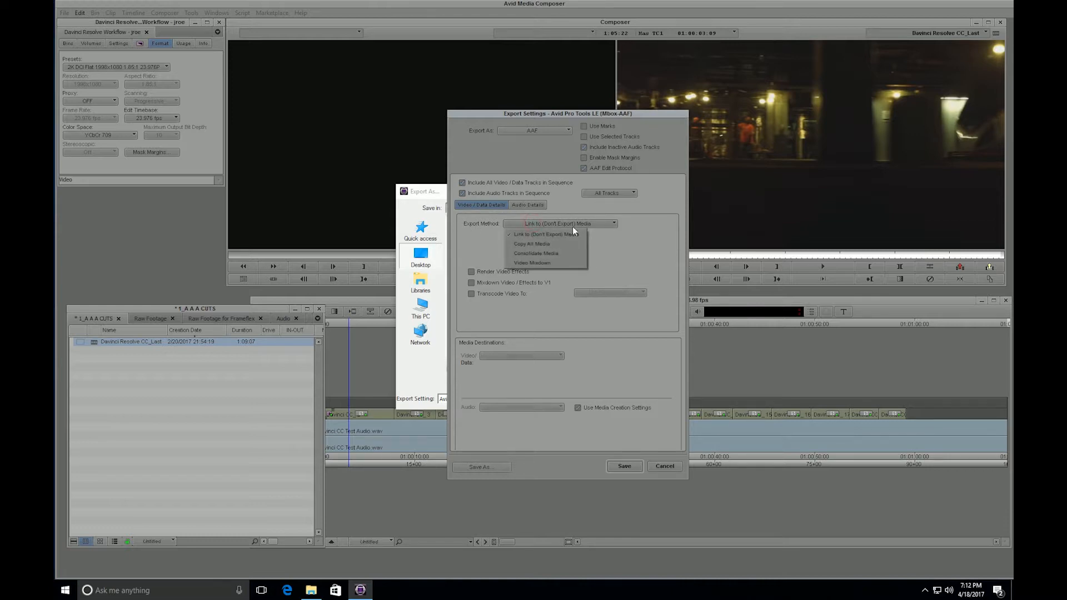
left_click(540, 236)
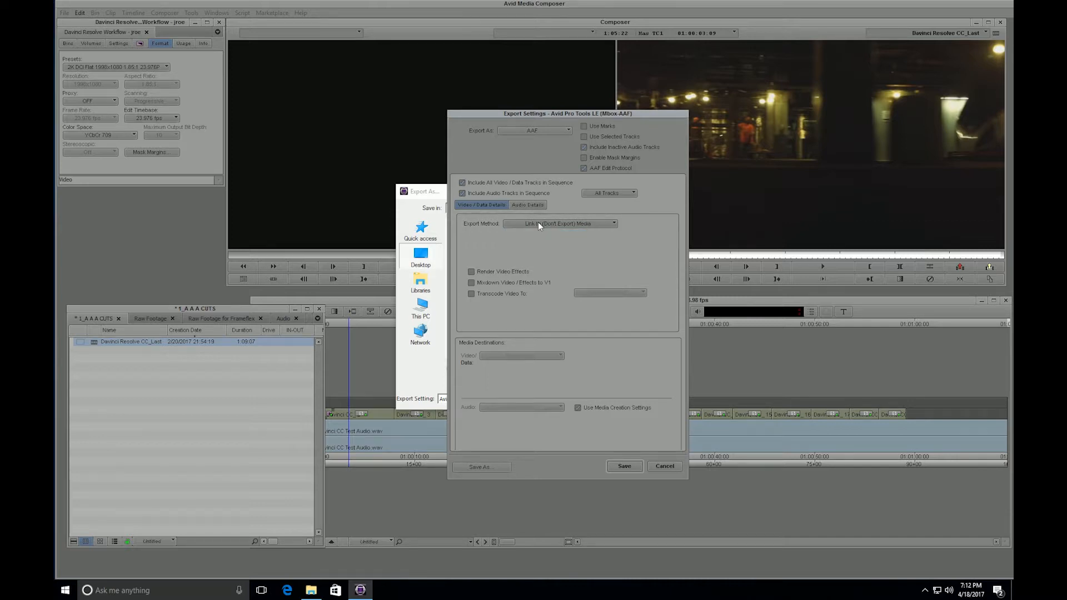
left_click(538, 224)
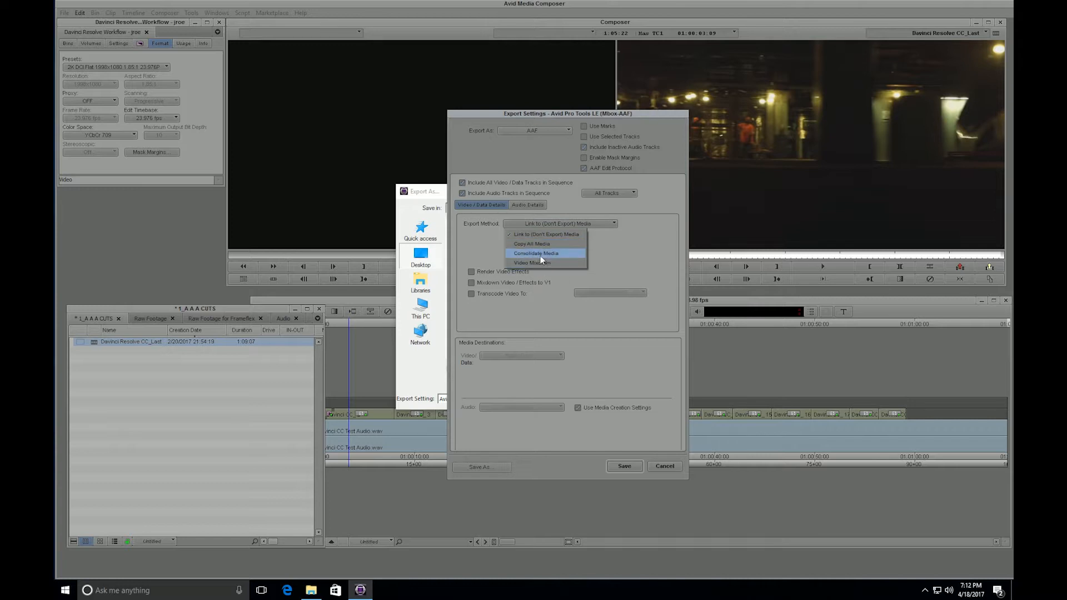
left_click(491, 242)
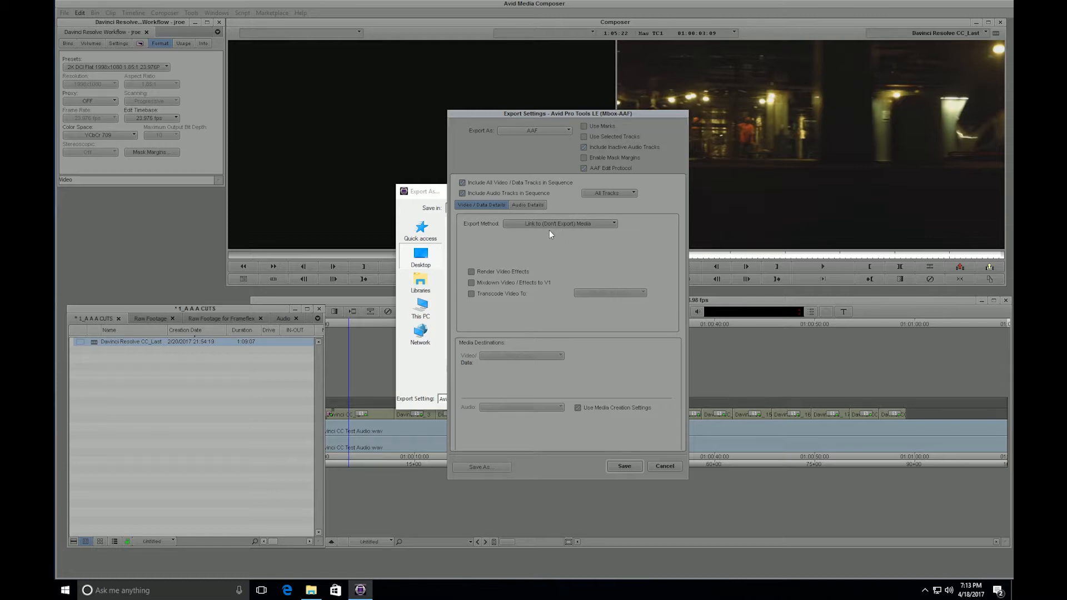
In the audio details, turn off rendering of all audio effects and the sample rate, bit depth and file format conversions.
left_click(527, 206)
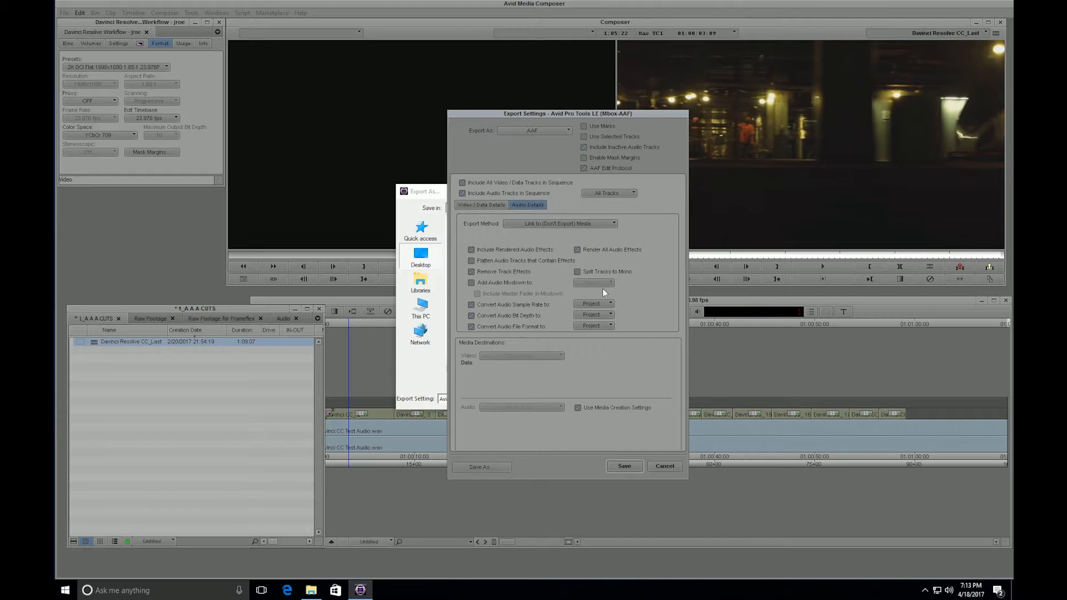
left_click(578, 250)
left_click(472, 306)
left_click(473, 316)
left_click(473, 326)
left_click(485, 204)
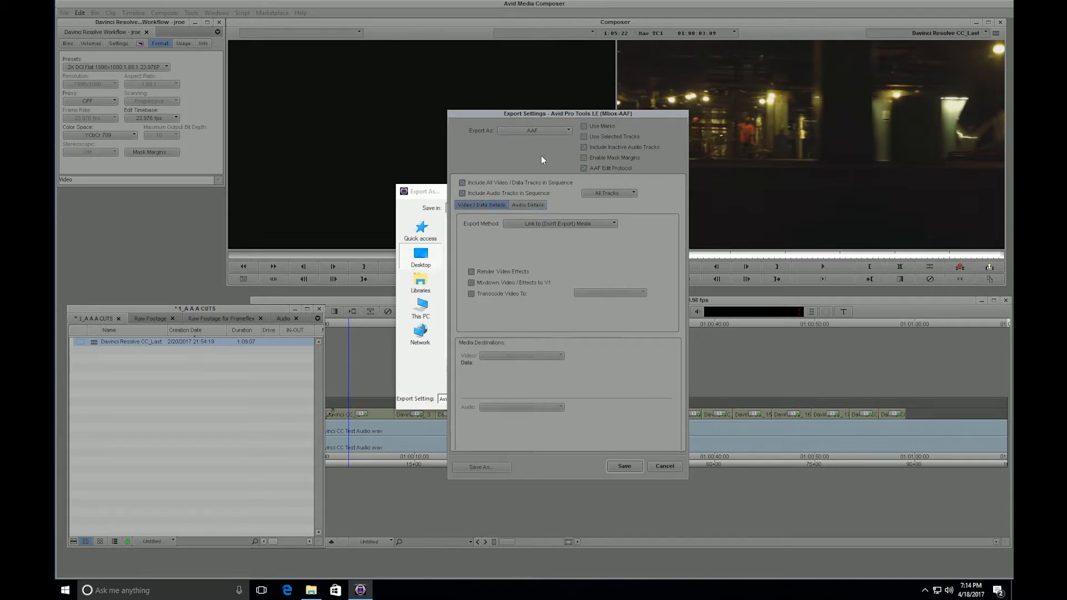
Save the export settings and export the sequence to the Desktop as Davinci Resolve CC_Last.aaf.
left_click(624, 468)
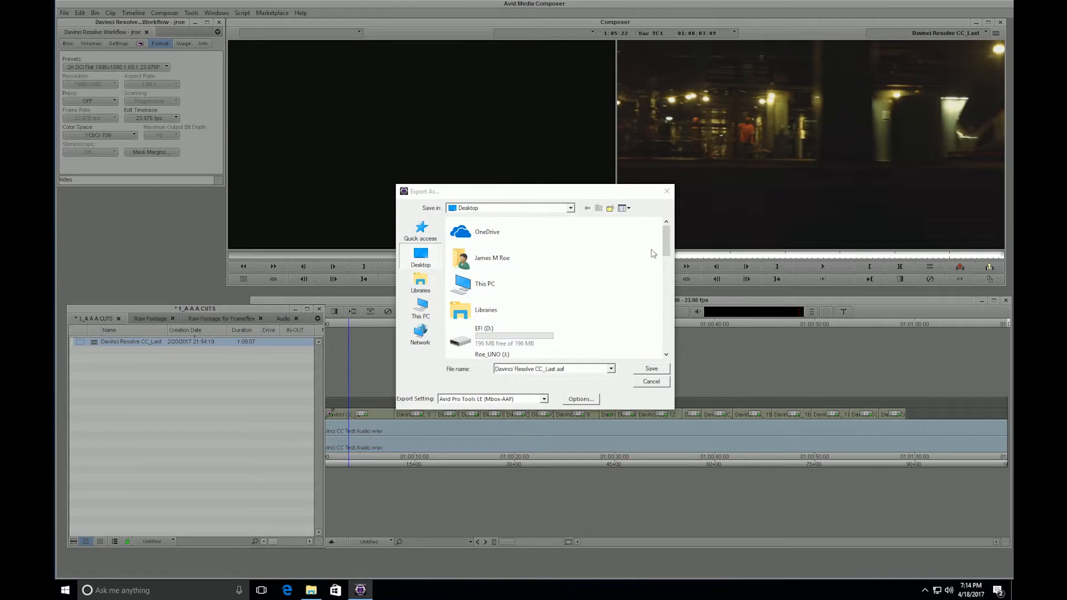
mouse_move(665, 243)
left_mouse_down()
mouse_move(665, 328)
mouse_move(665, 237)
left_mouse_up()
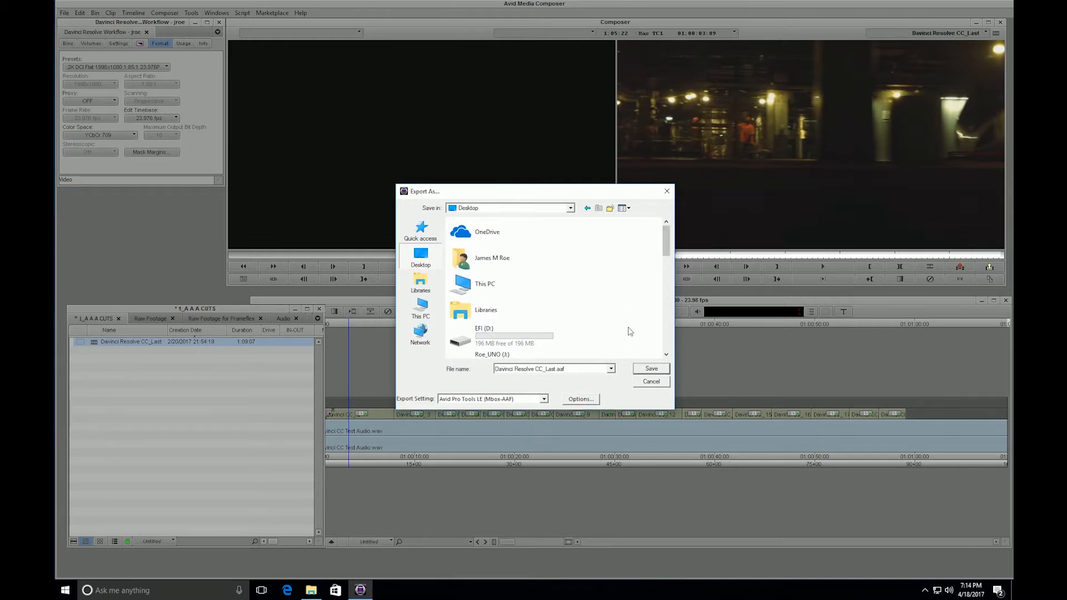
left_click(652, 370)
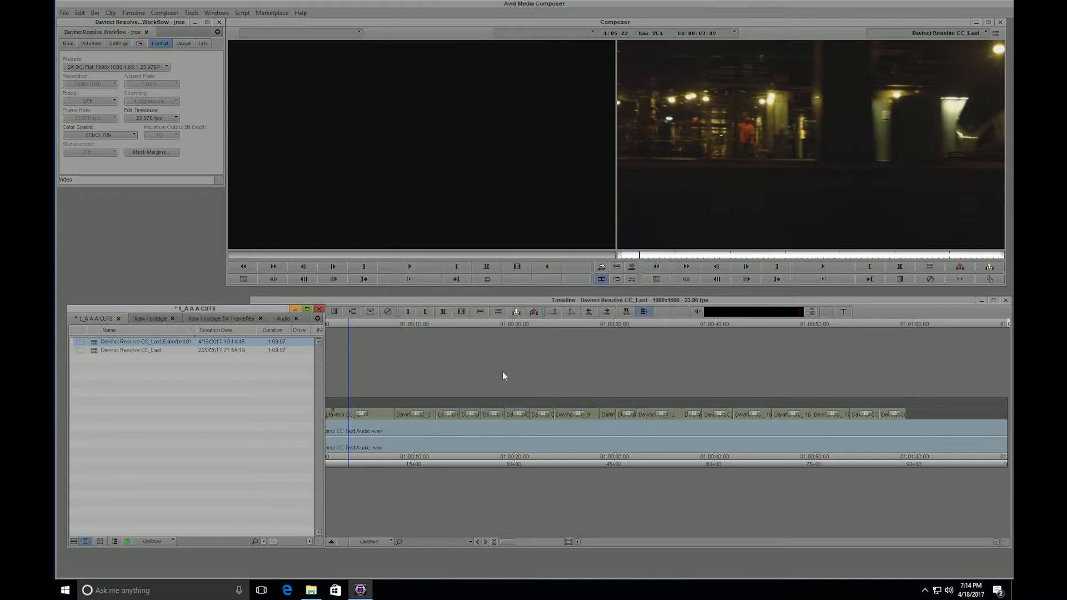
Load the newly exported Davinci Resolve CC_Last.Exported.01 sequence into the timeline, and quit Media Composer.
left_click(207, 424)
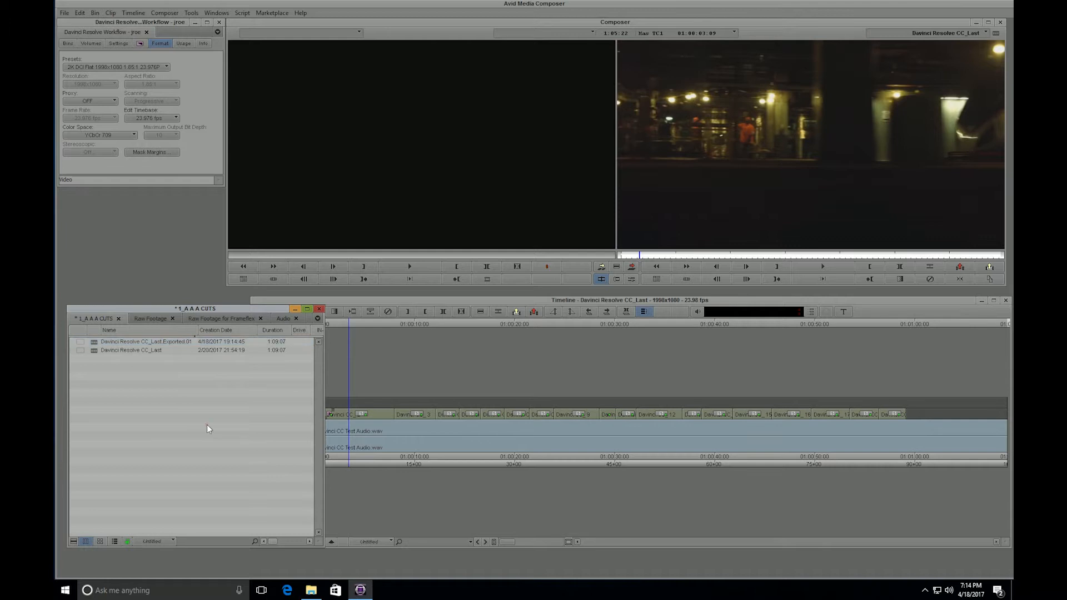
left_click(84, 342)
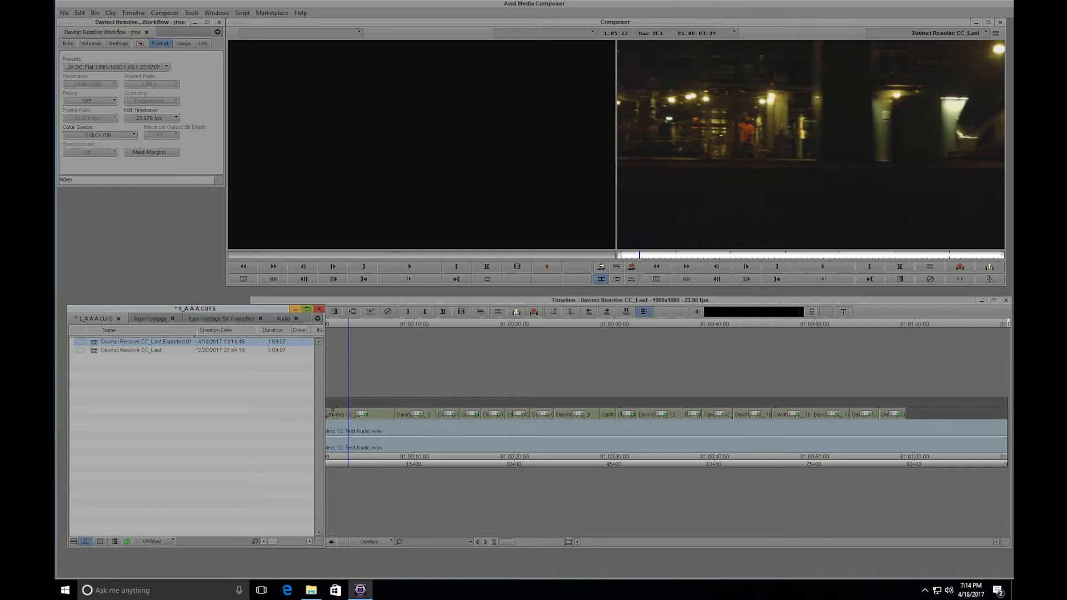
double_click(166, 346)
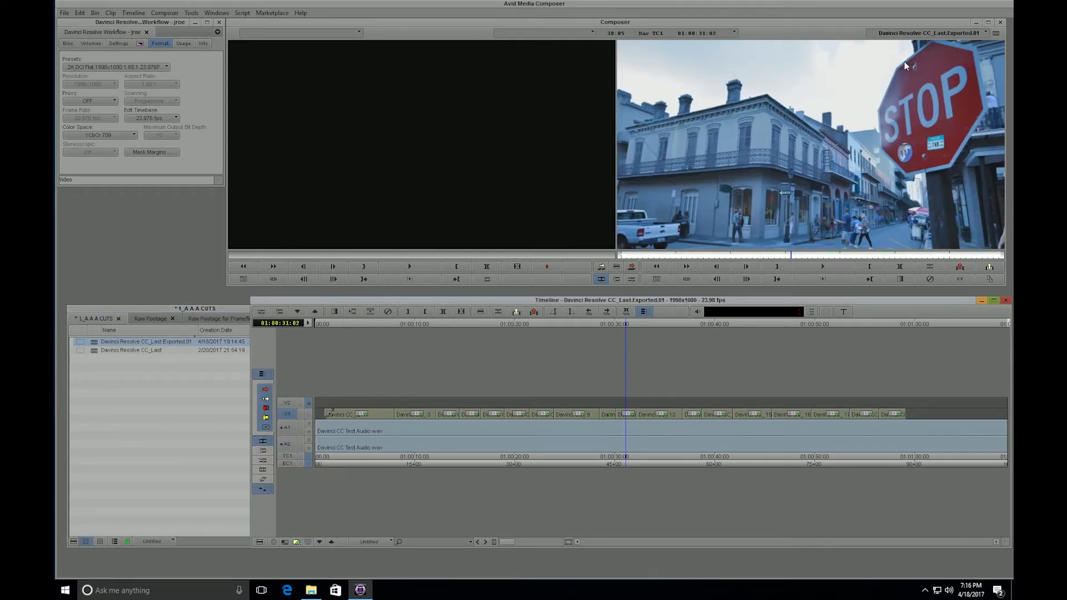
key("space")
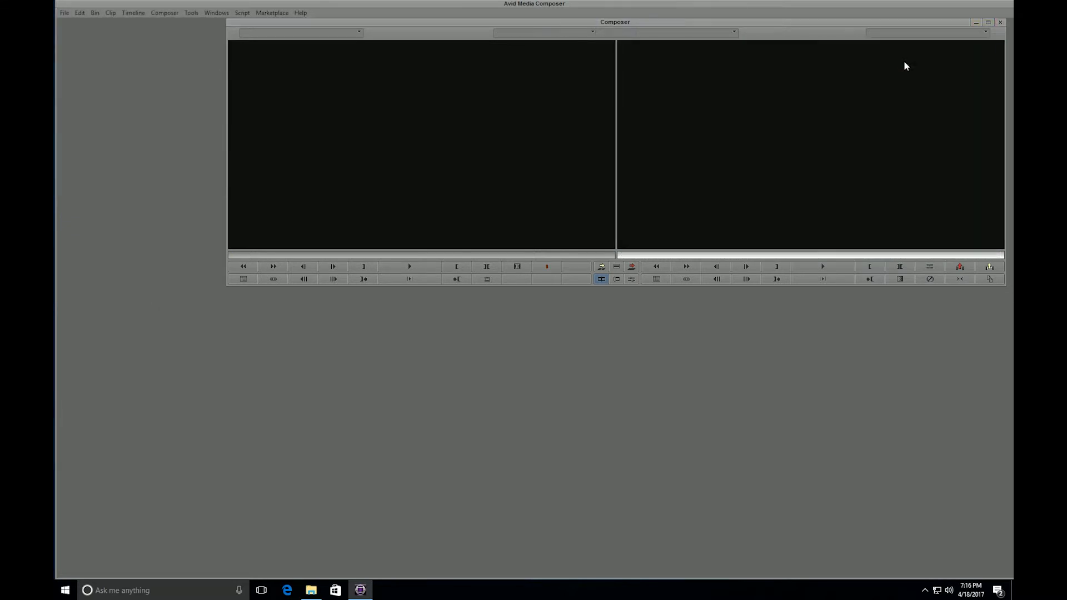
Switch to File Explorer and open C:\Program Files\Blackmagic Design\DaVinci Resolve to locate the Resolve application.
mouse_move(315, 595)
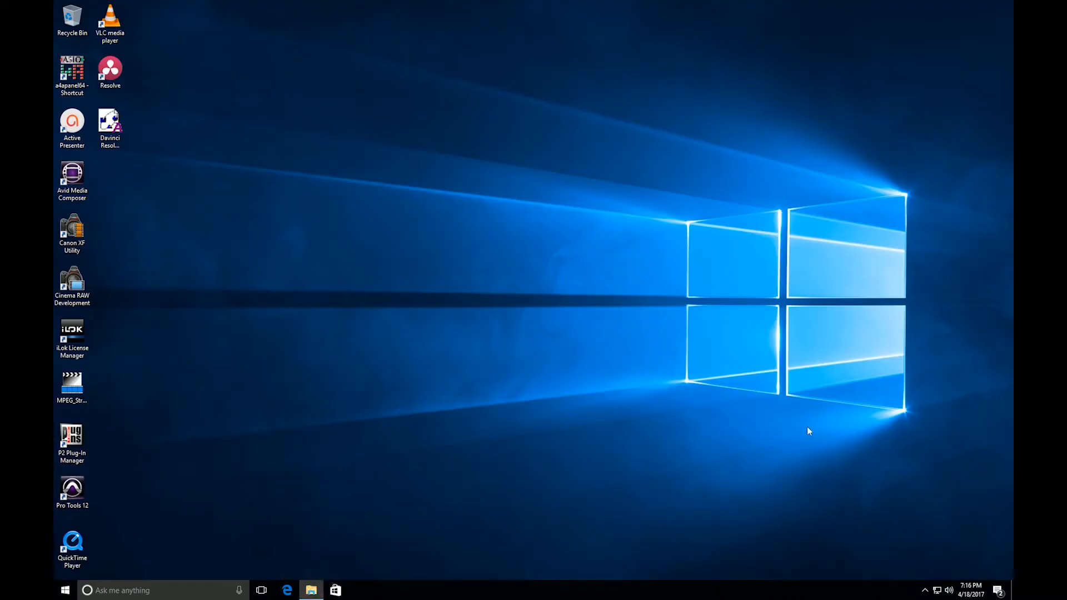
left_click_drag(959, 101, 513, 129)
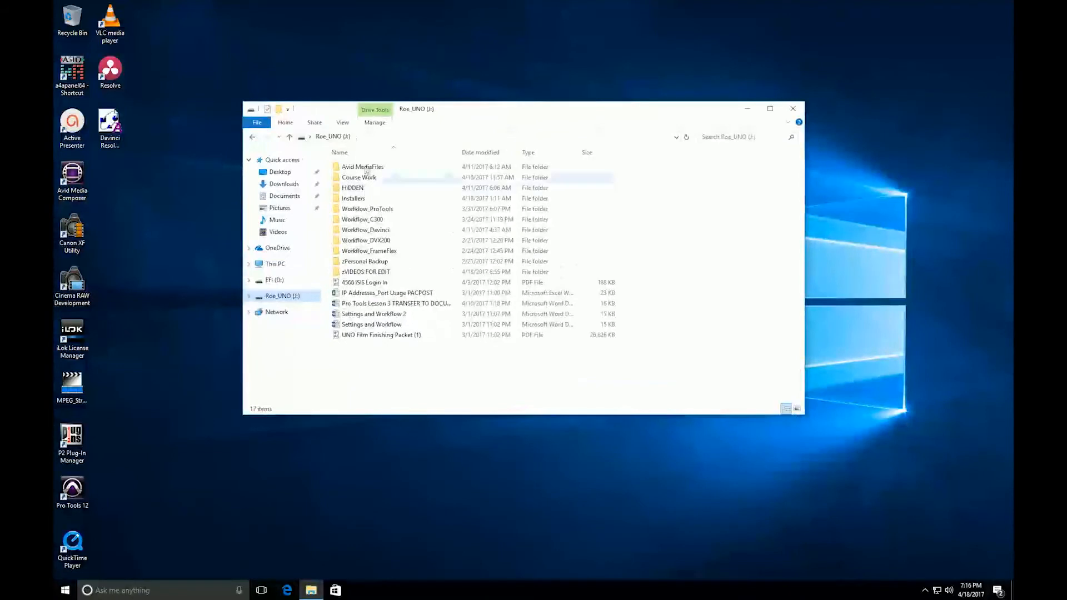
left_click(281, 269)
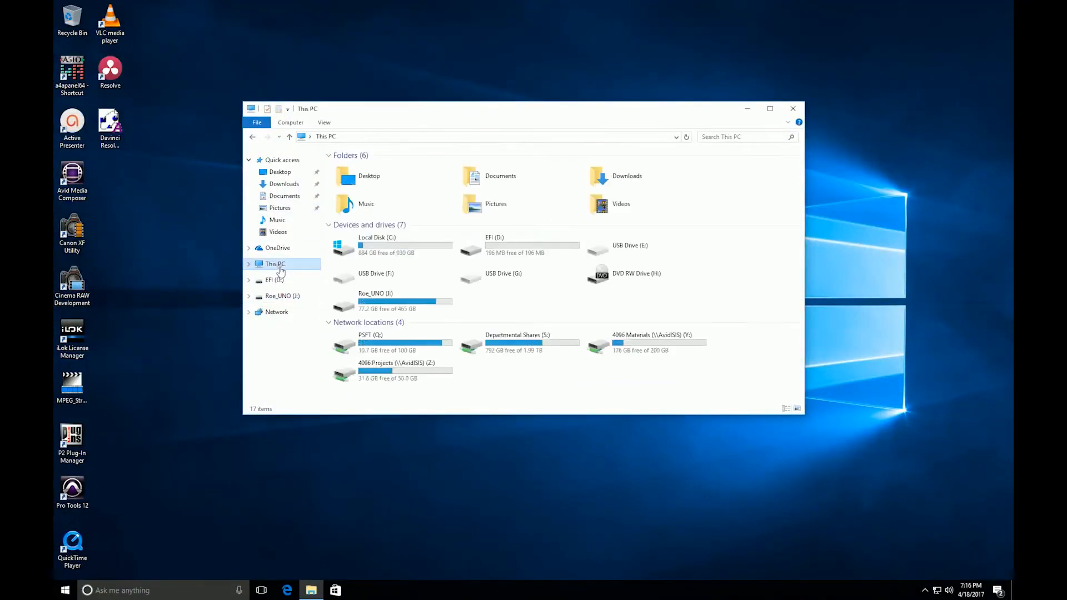
double_click(376, 253)
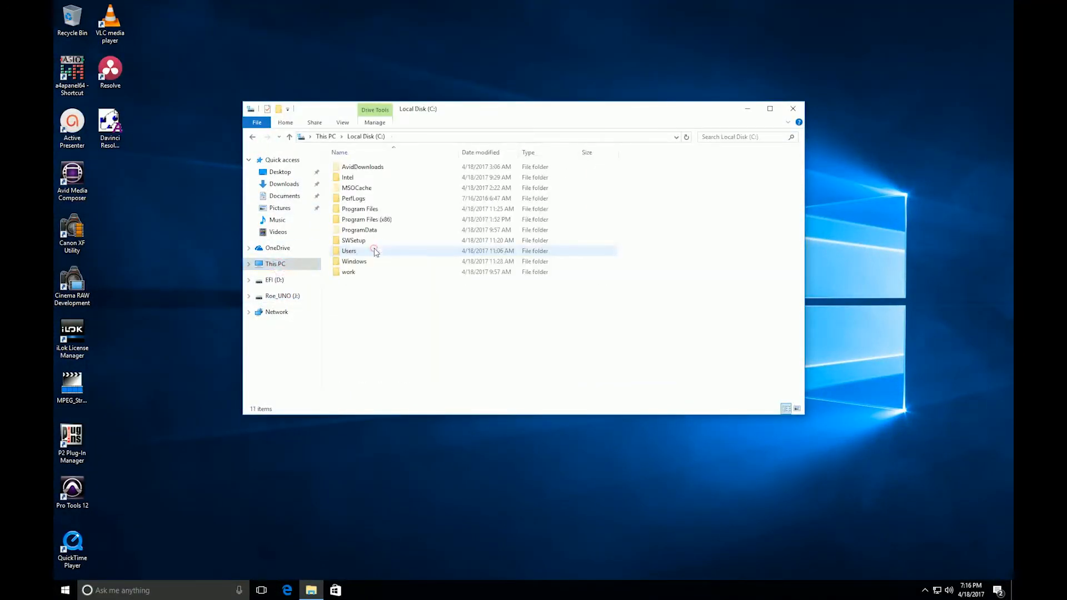
double_click(368, 211)
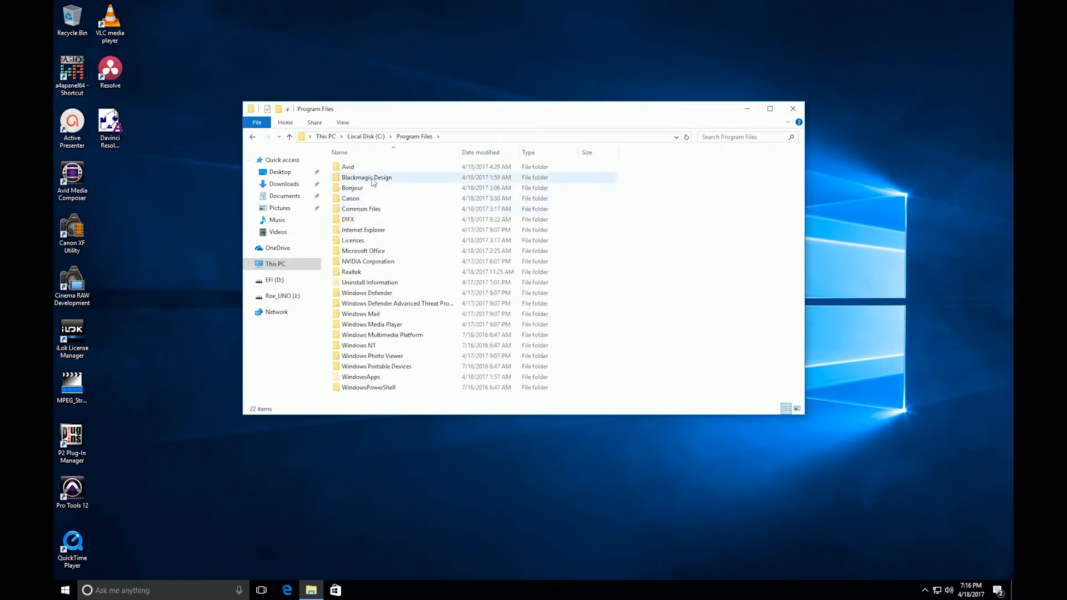
double_click(372, 178)
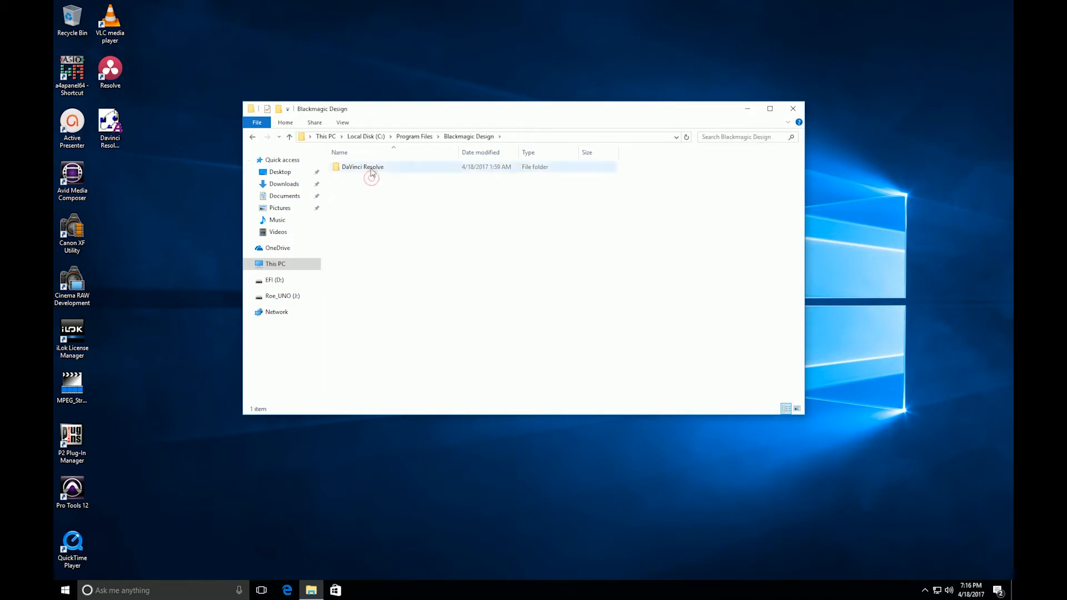
double_click(372, 169)
scroll(417, 232, "down", 20)
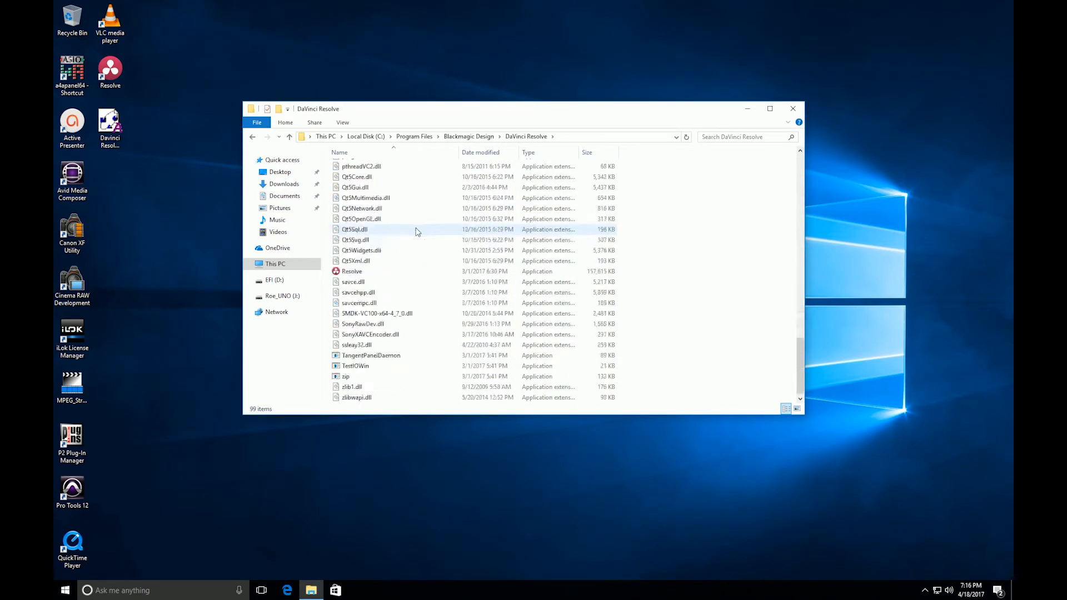
Launch the Resolve application from the DaVinci Resolve program folder.
left_click(355, 272)
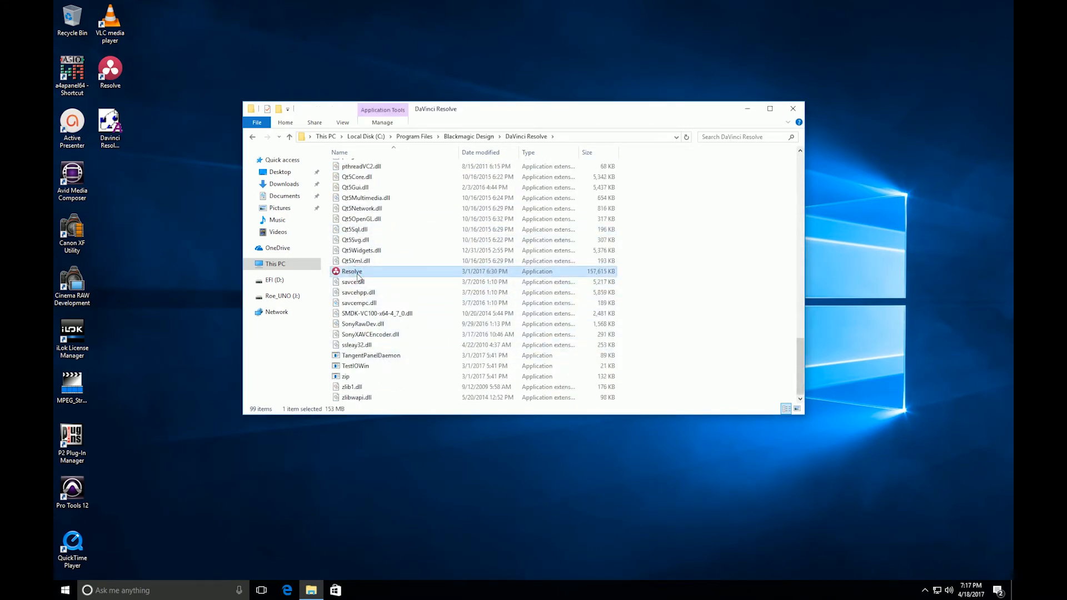
double_click(358, 274)
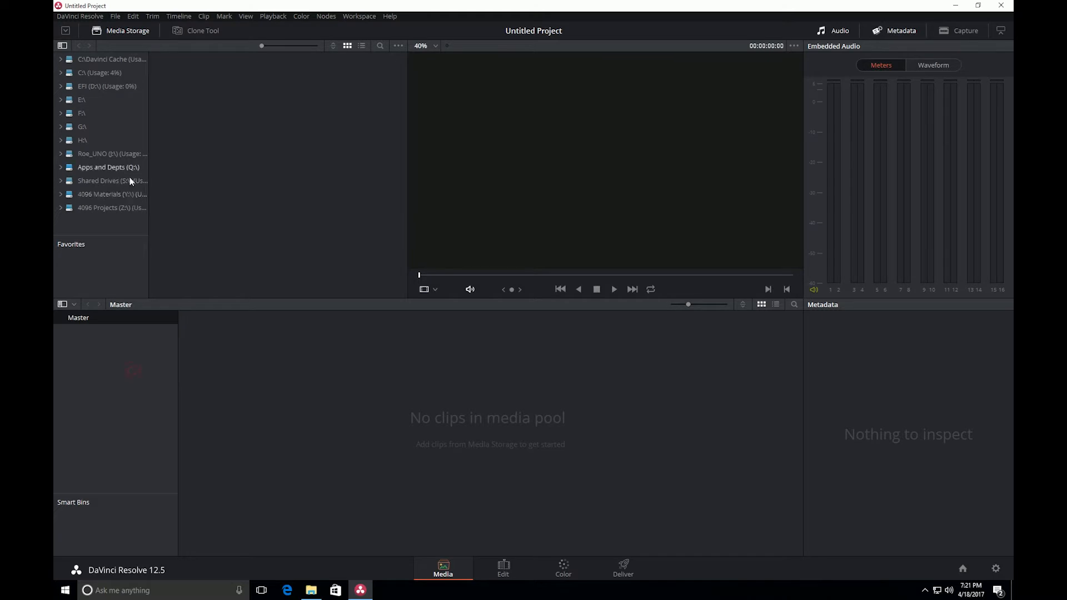
Start an AAF import and choose the Davinci Resolve CC_Last file from the Desktop.
left_click(118, 16)
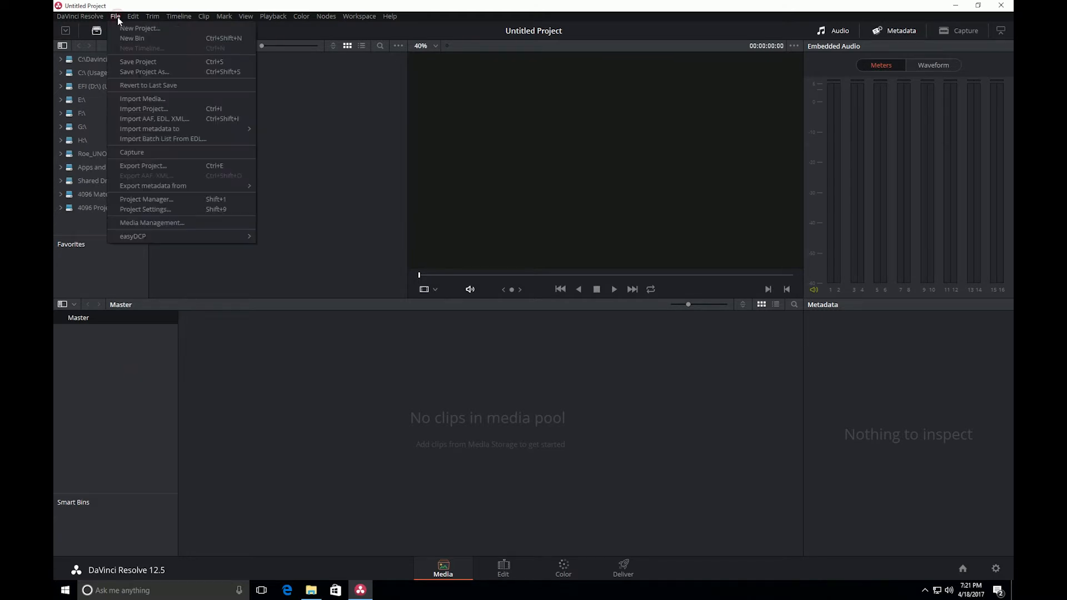
left_click(162, 120)
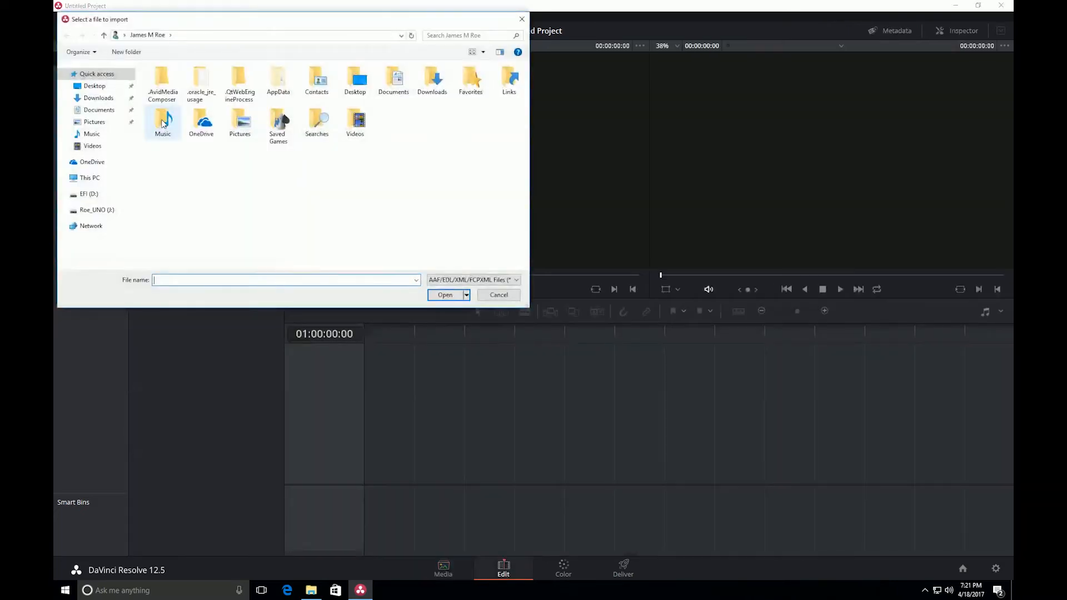
left_click_drag(233, 25, 403, 92)
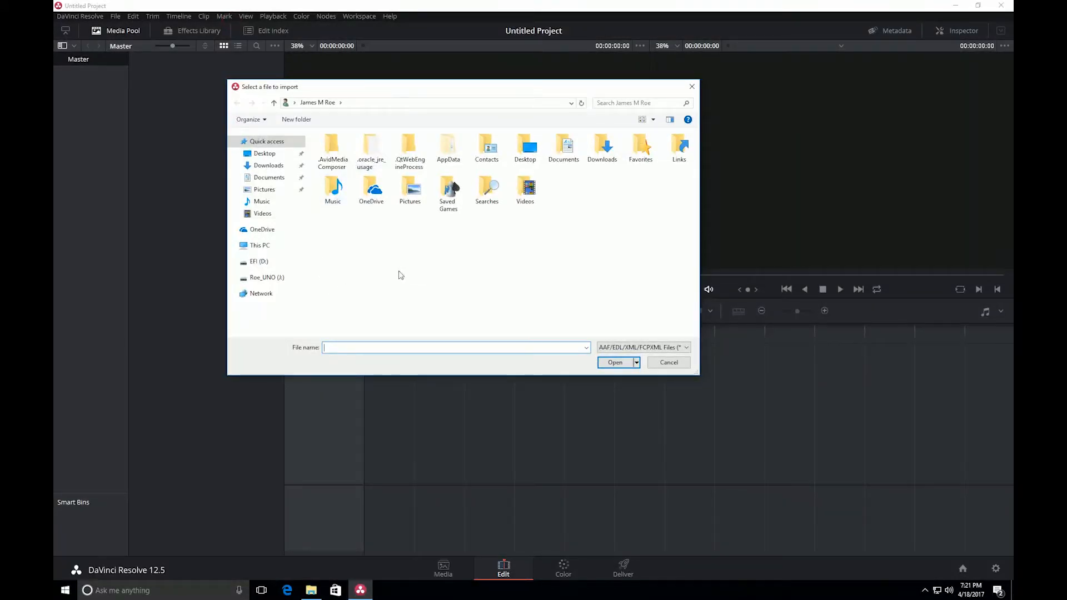
left_click(274, 156)
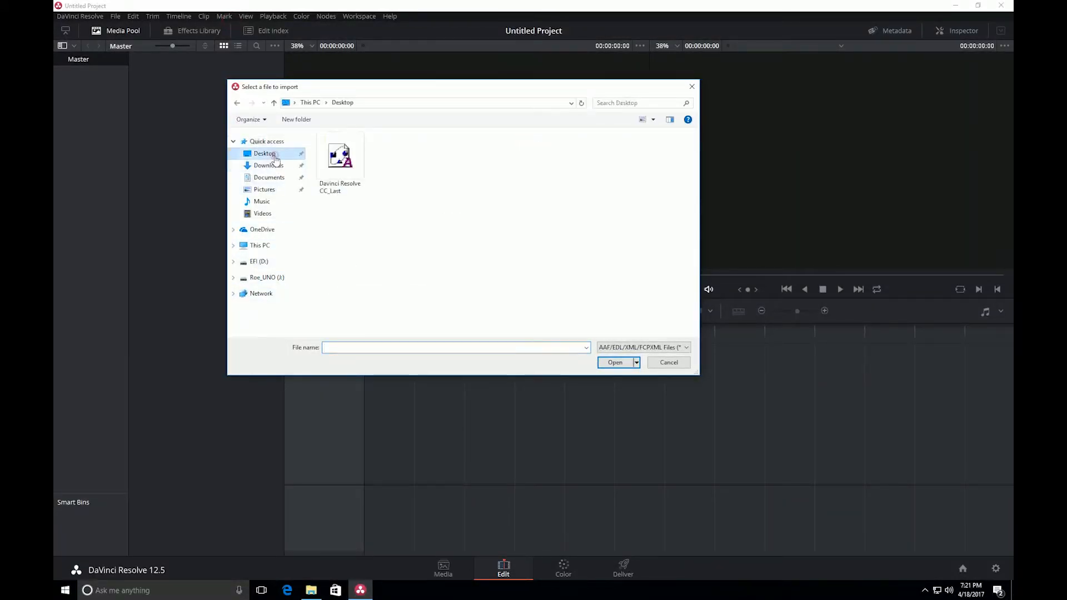
left_click(336, 192)
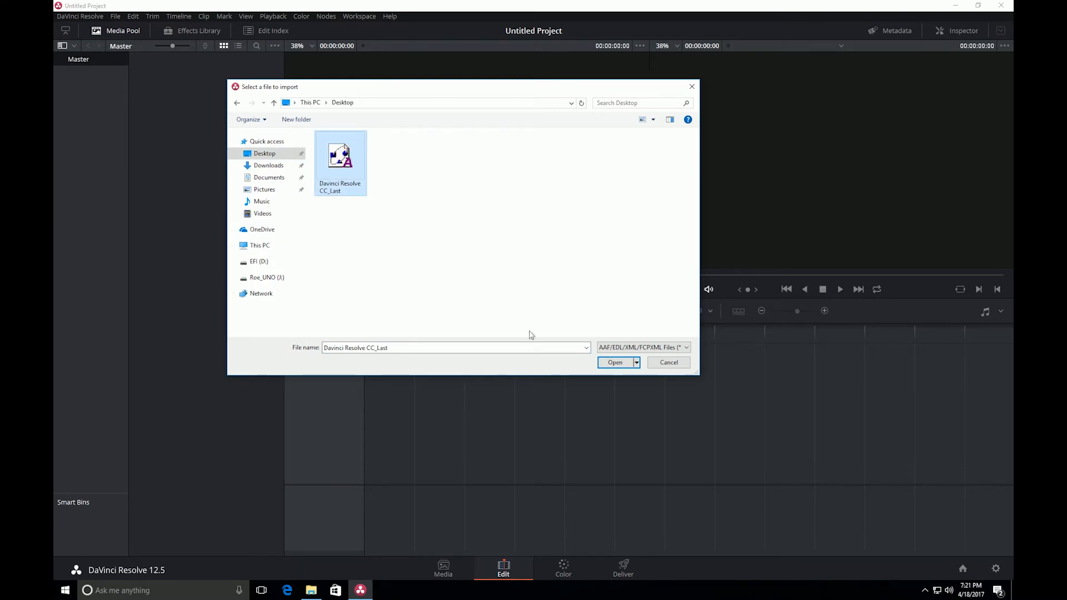
left_click(616, 363)
Load the AAF at 1998 x 1080 timeline resolution, searching the 4096 Materials (Y:) drive for source clips, and dismiss the import log.
mouse_move(432, 150)
left_mouse_down()
mouse_move(460, 138)
mouse_move(433, 142)
mouse_move(439, 152)
left_mouse_up()
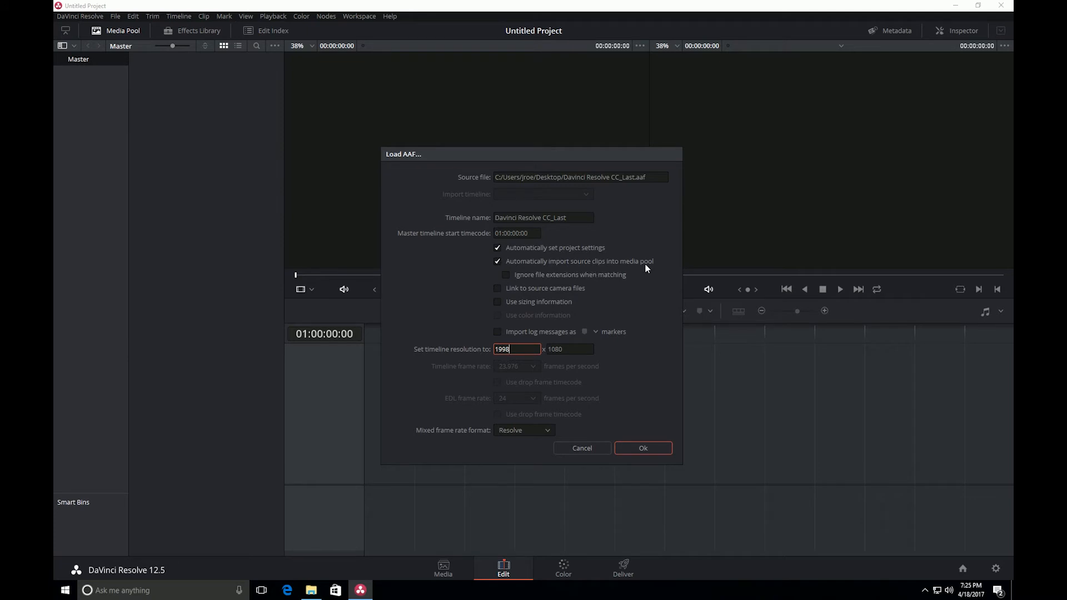
left_click(628, 448)
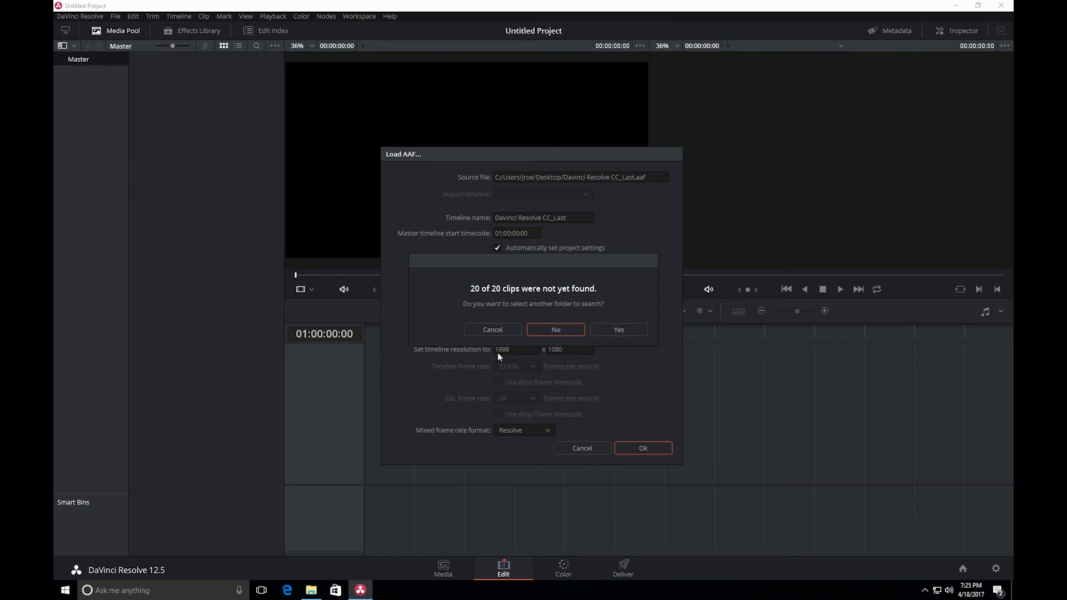
left_click(605, 329)
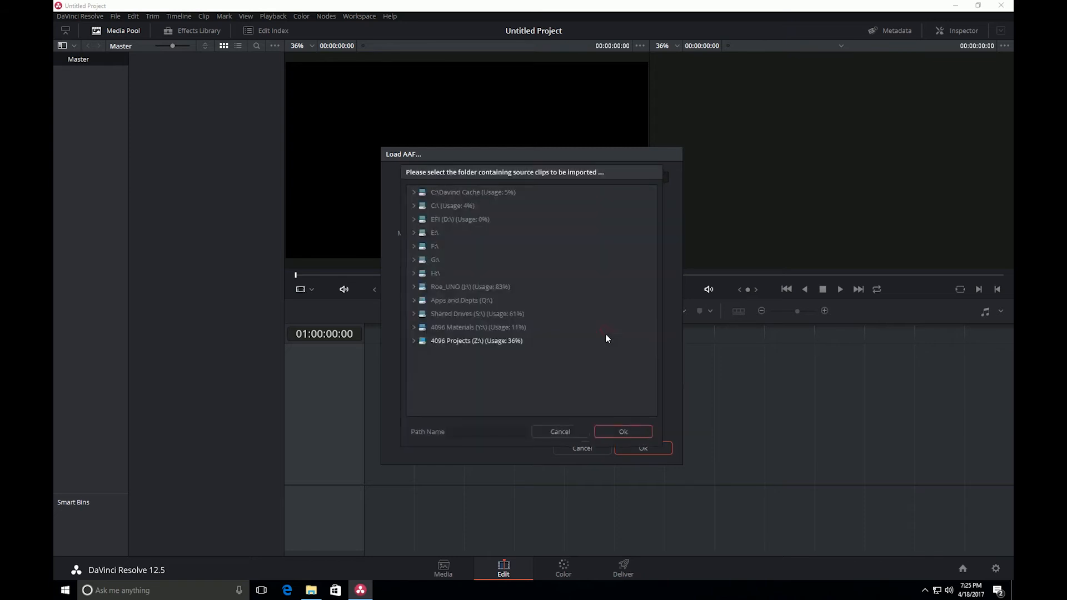
left_click(475, 327)
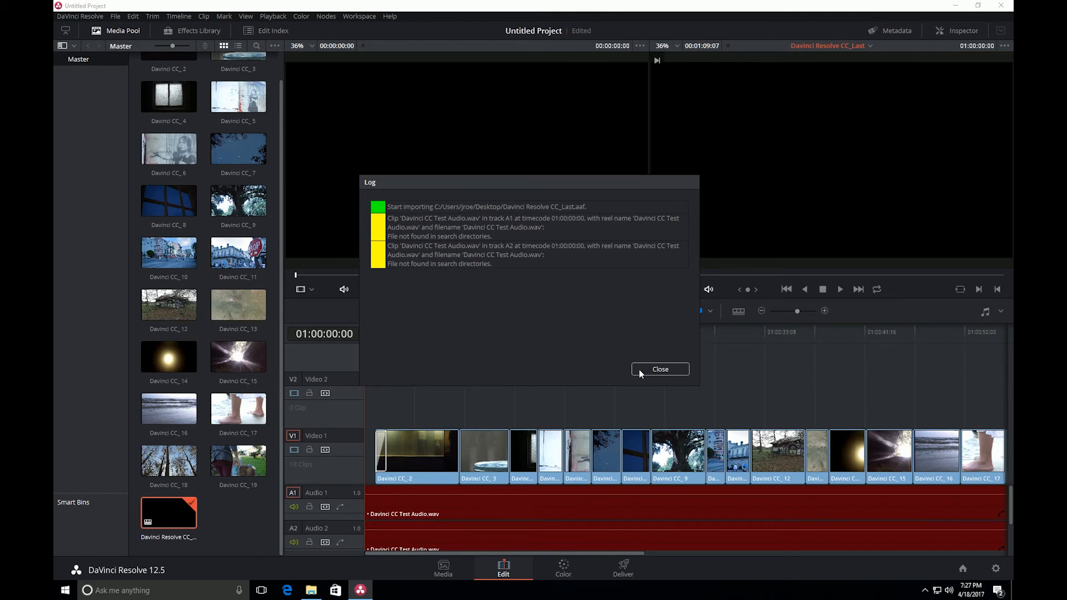
mouse_move(387, 182)
left_mouse_down()
mouse_move(435, 178)
mouse_move(425, 170)
left_mouse_up()
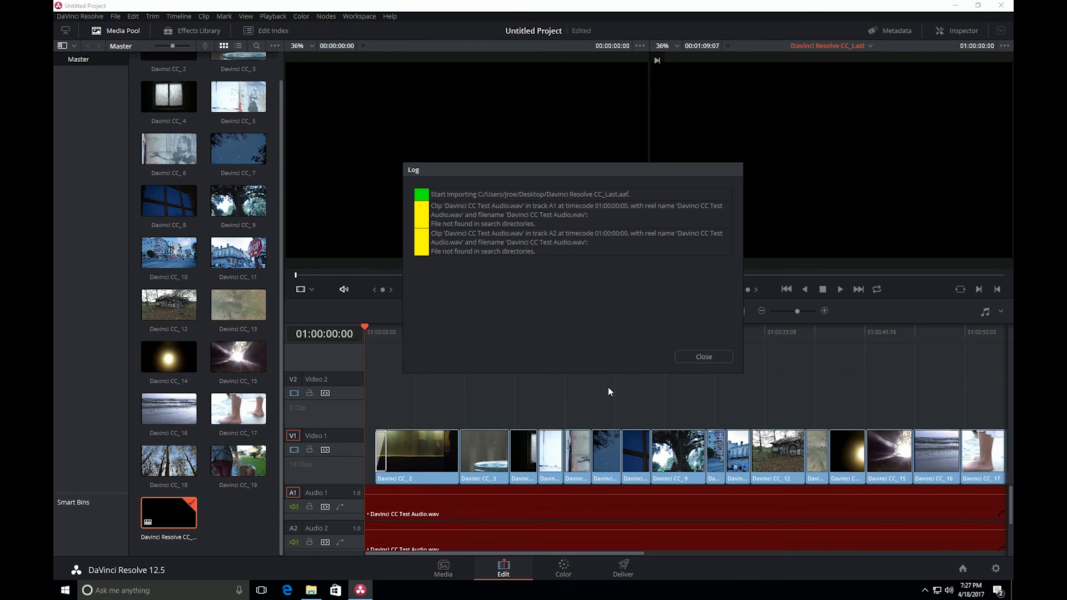
left_click(688, 361)
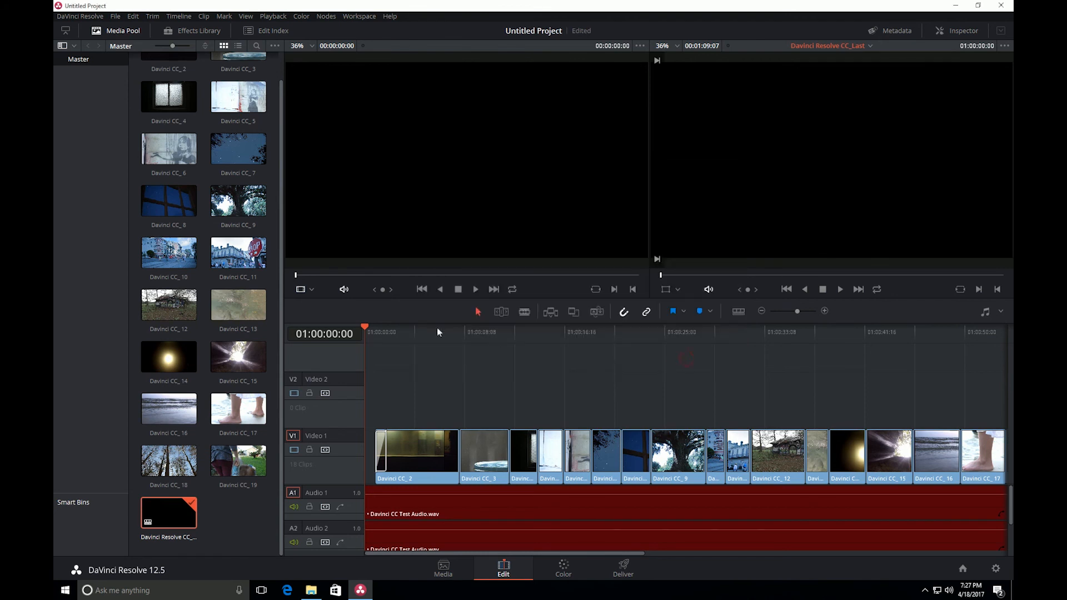
Scrub through the imported timeline to check the clips, stopping at the cut between the first and second clips.
left_click_drag(409, 331, 757, 363)
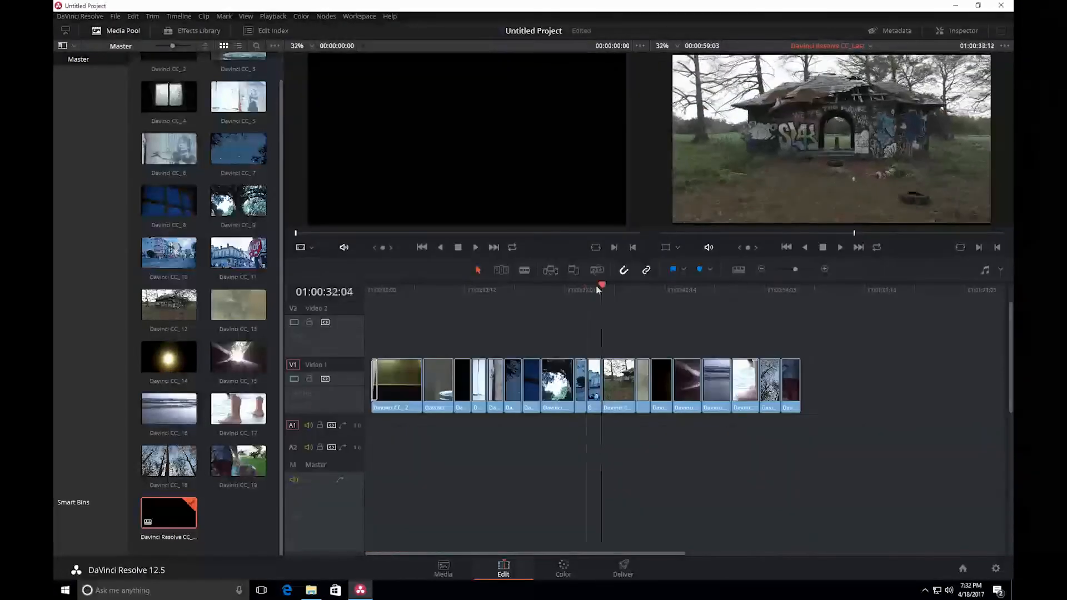
left_click_drag(600, 286, 392, 298)
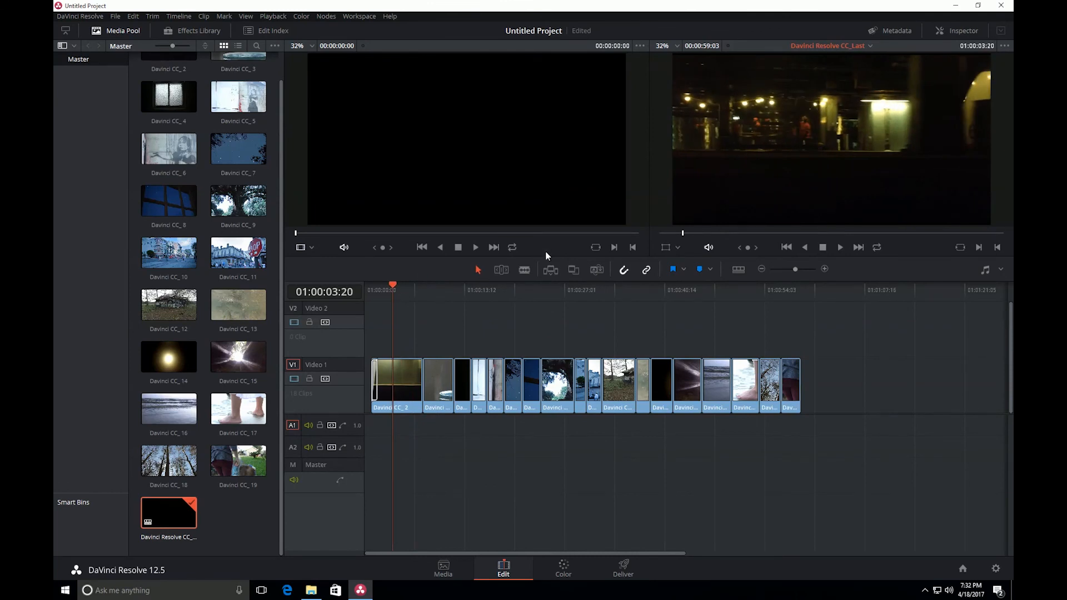
left_click_drag(389, 288, 427, 362)
left_click_drag(427, 363, 424, 368)
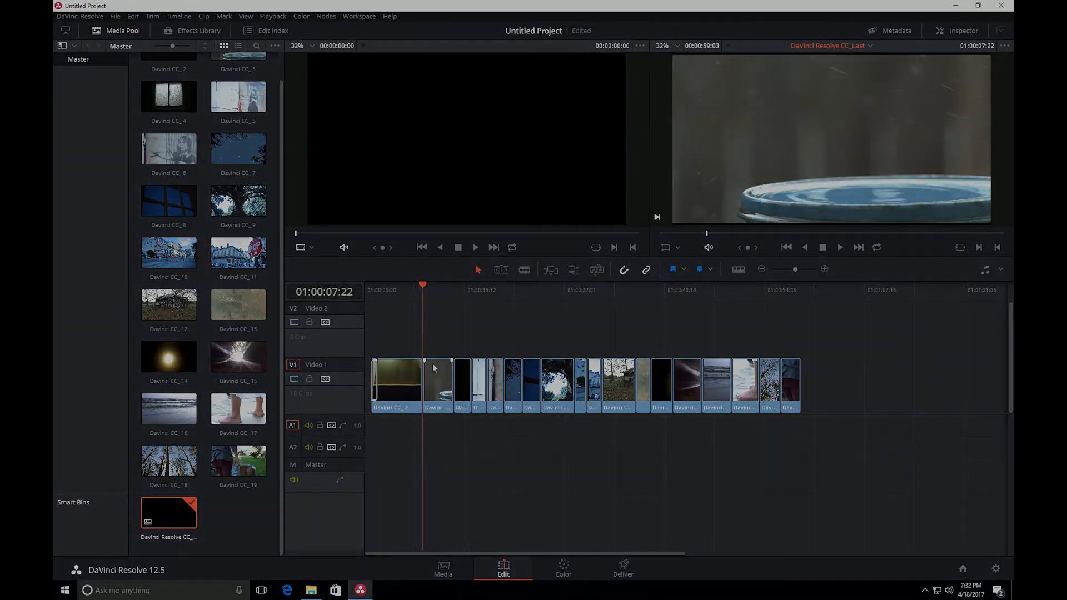